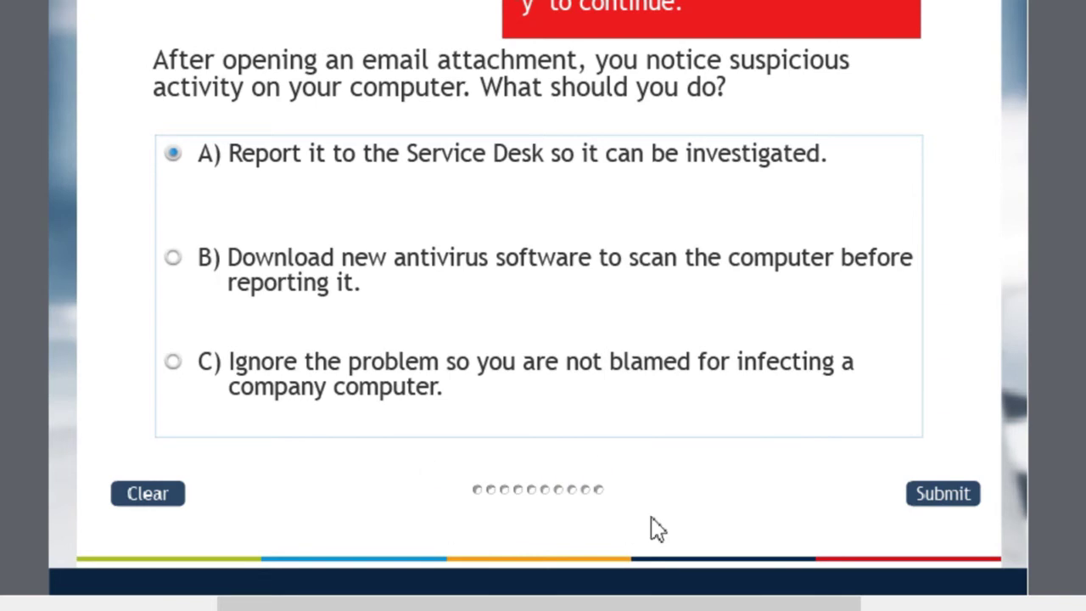
Examine the Normal, Correct and Incorrect states of the first progress dot, named "one", and return to the quiz slide.
left_click(424, 476)
left_click_drag(447, 489, 479, 520)
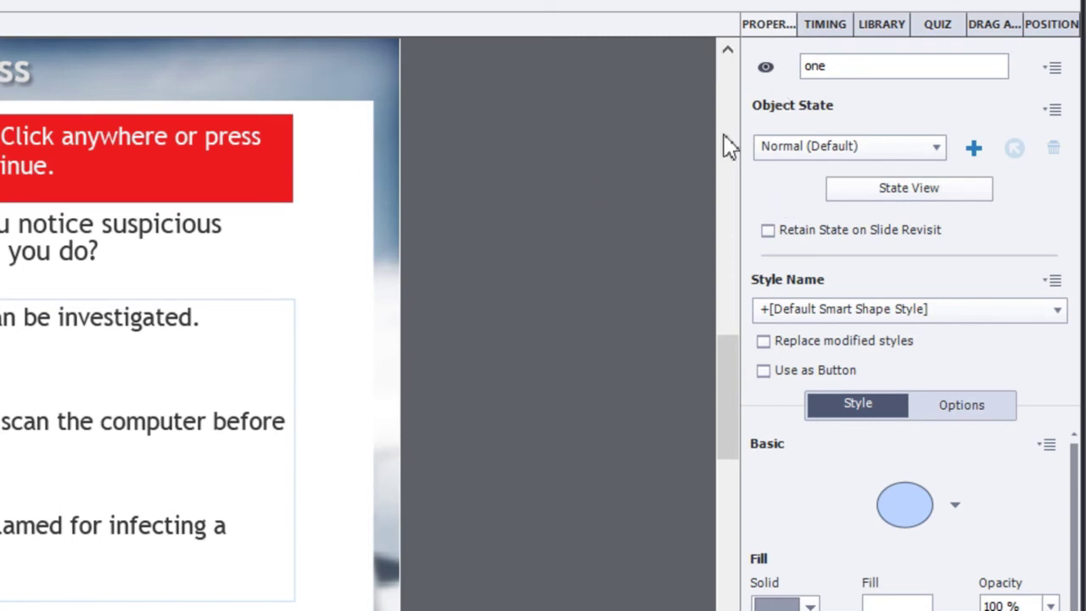
left_click(909, 193)
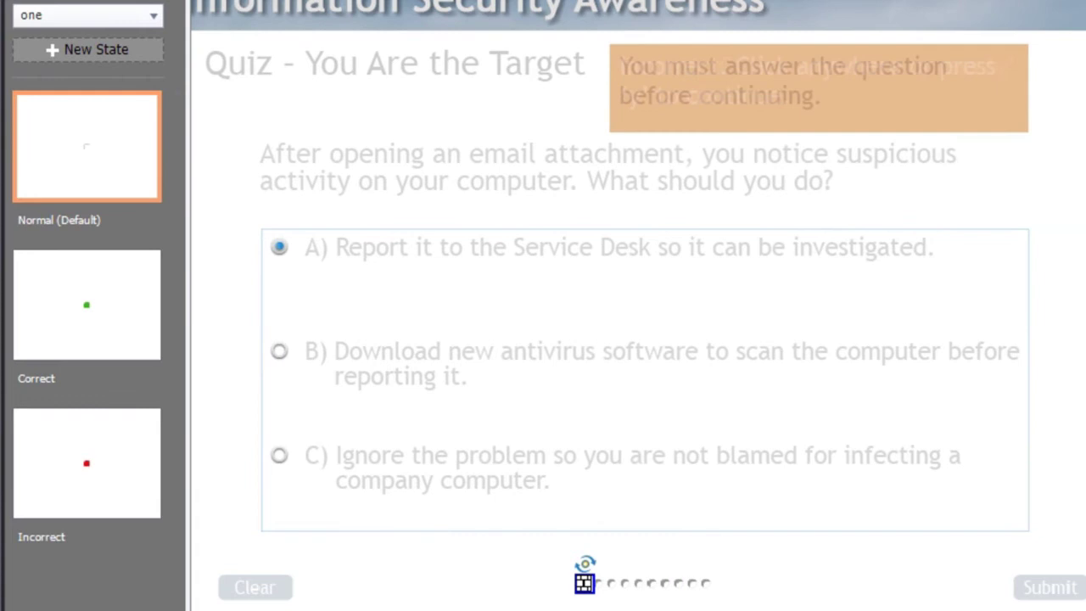
left_click(1009, 2)
left_click(996, 21)
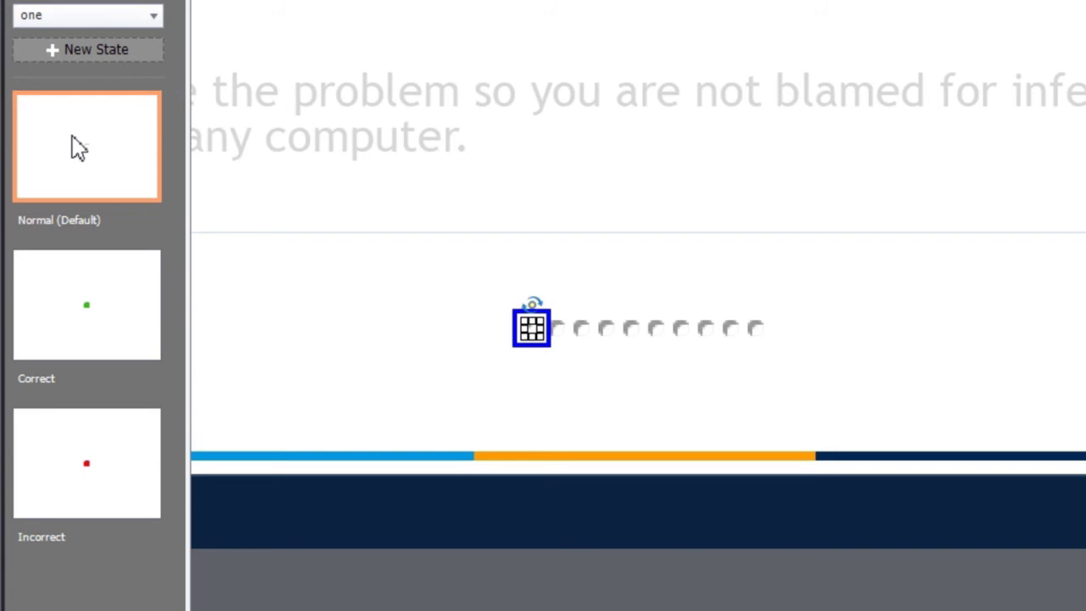
left_click(108, 336)
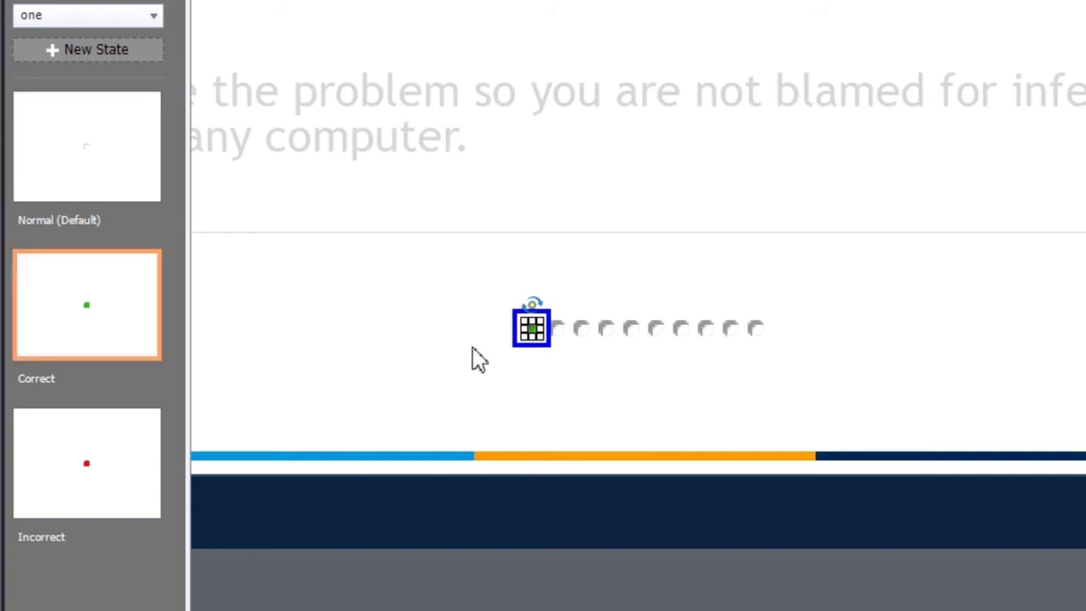
left_click(101, 481)
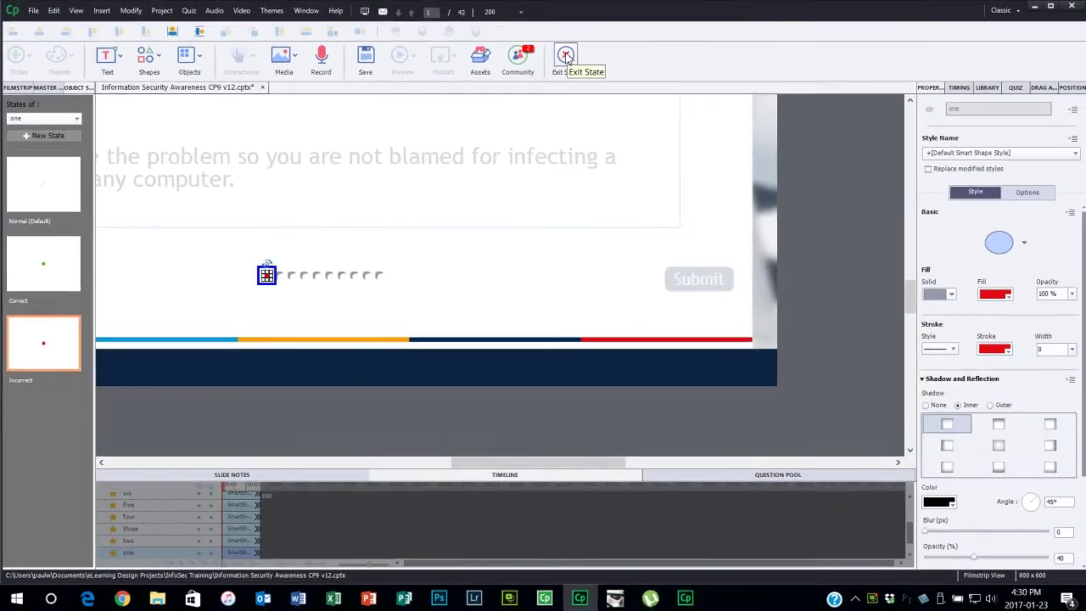
left_click(566, 56)
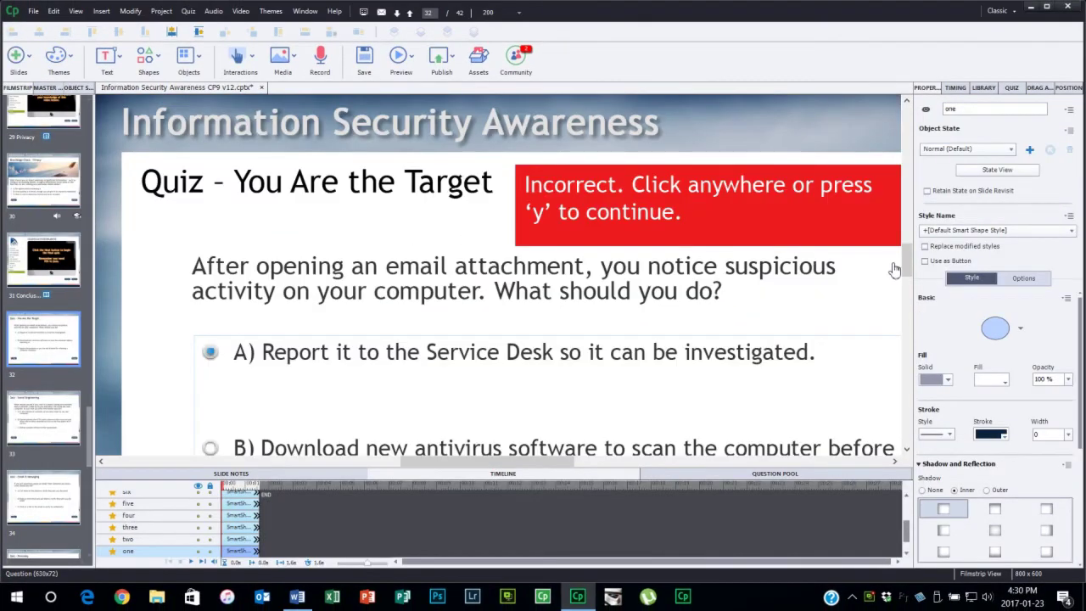
Select all ten progress dots below the answers and check their display duration in the timing settings, then deselect them.
left_click_drag(905, 253, 907, 292)
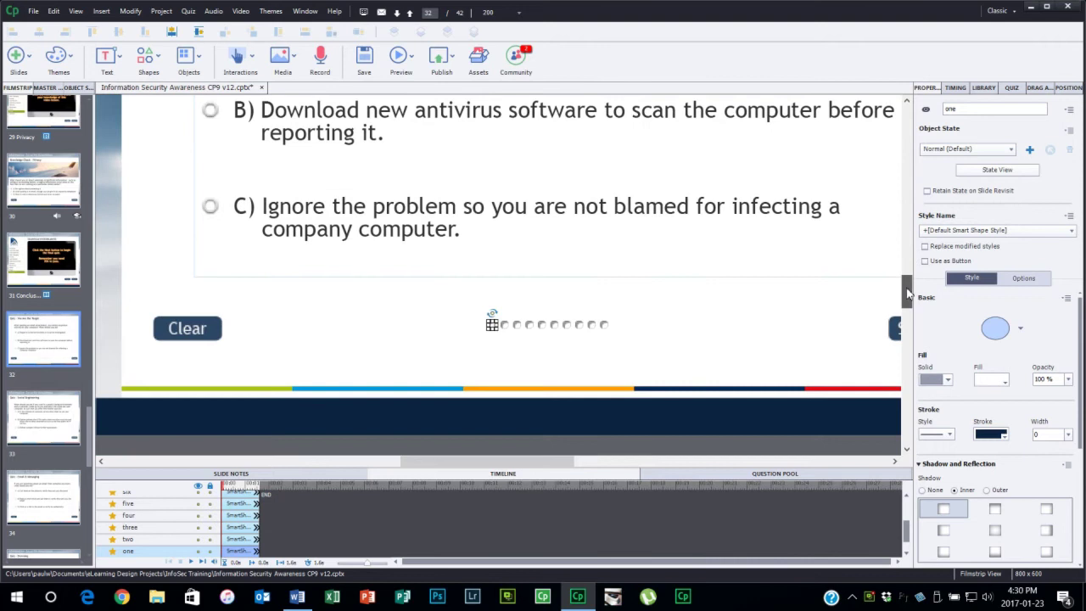
left_click(492, 358)
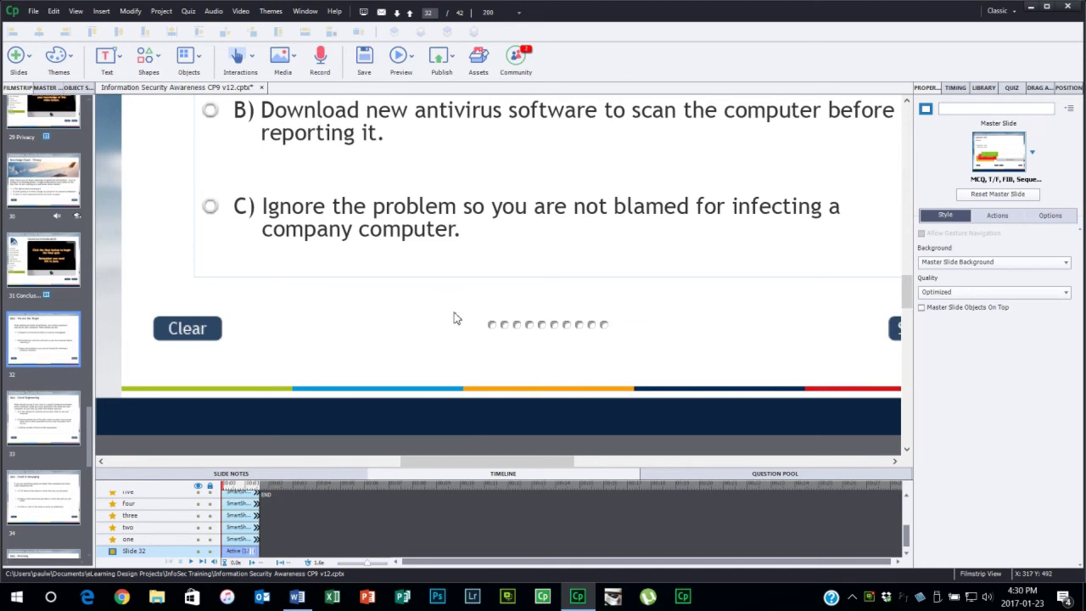
left_click_drag(454, 318, 656, 359)
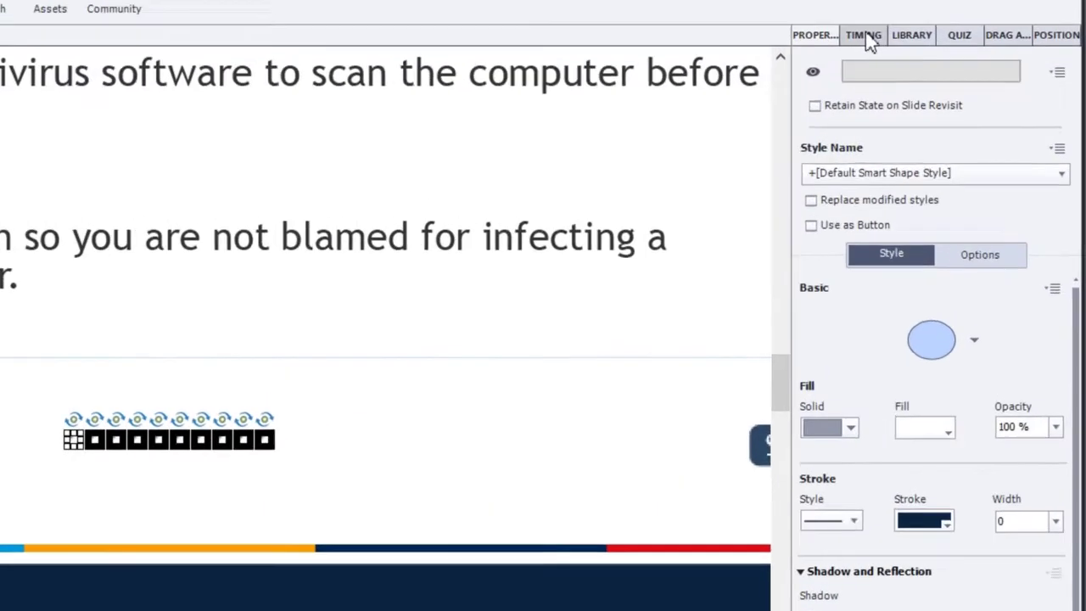
left_click(955, 87)
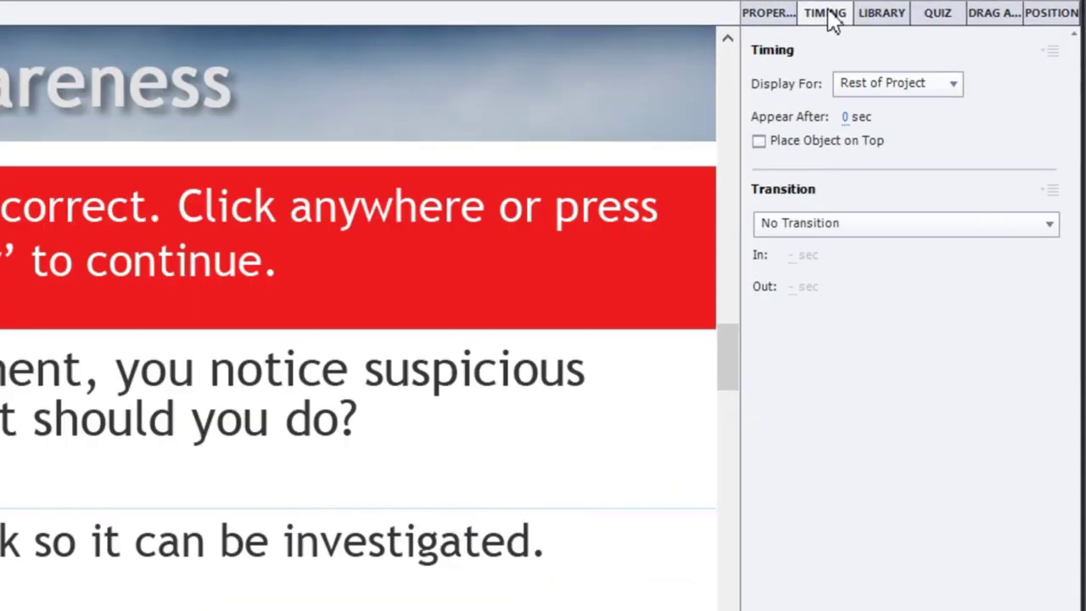
left_click_drag(722, 368, 712, 424)
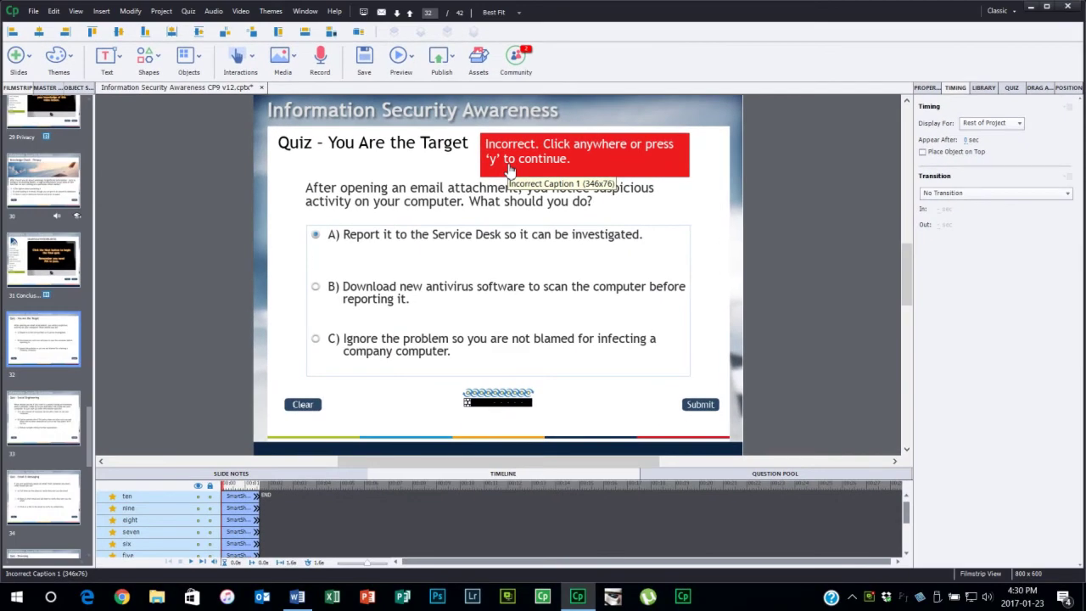
left_click(232, 272)
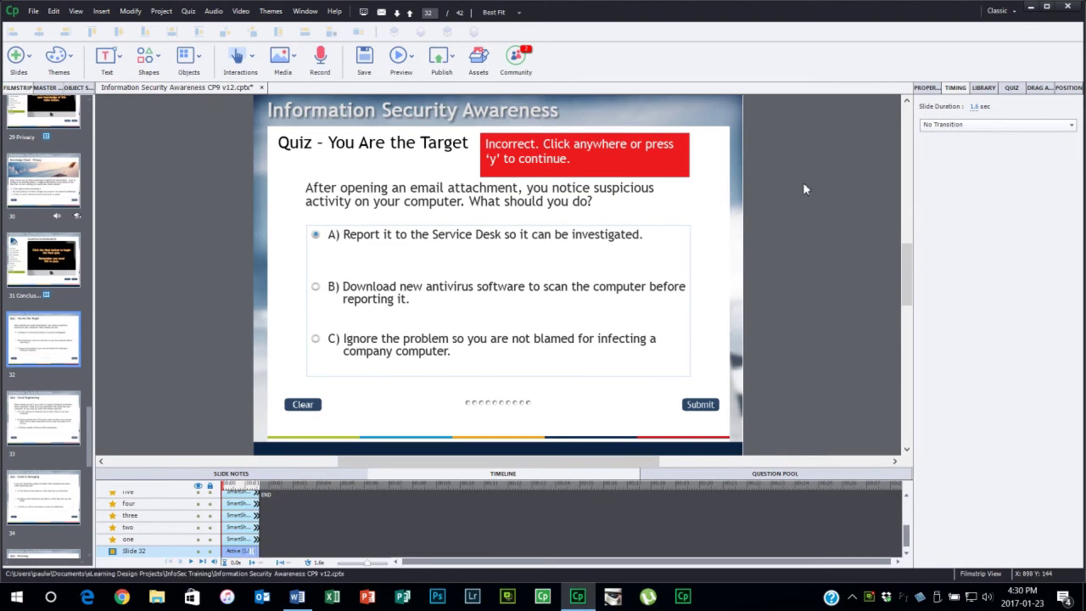
Review the question slide's quiz settings, including the On Success and Last Attempt actions that change the state of dot "one".
left_click(1014, 88)
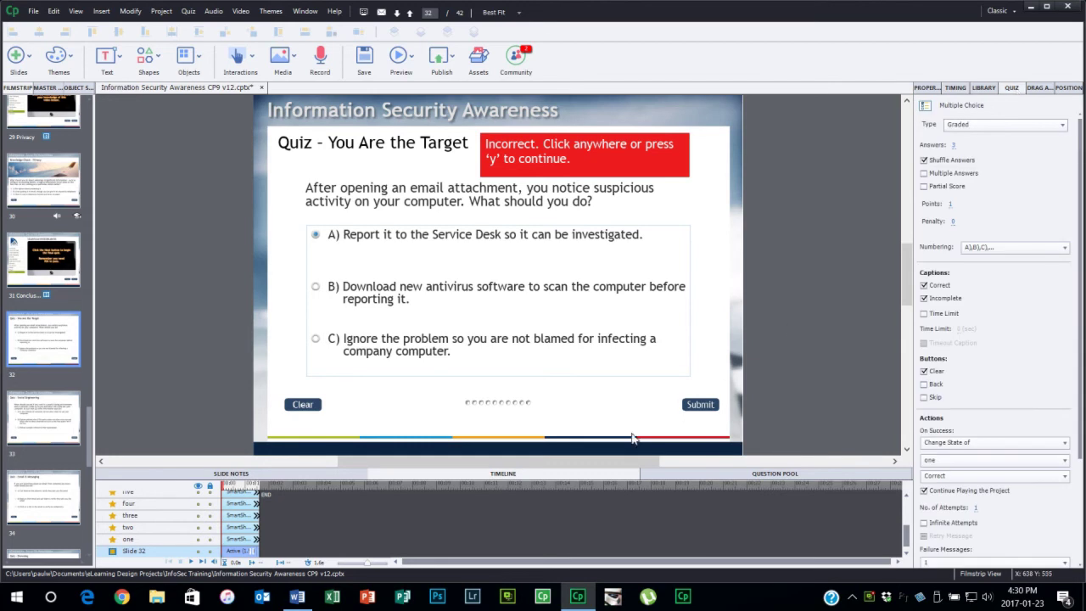
left_click_drag(601, 460, 534, 446)
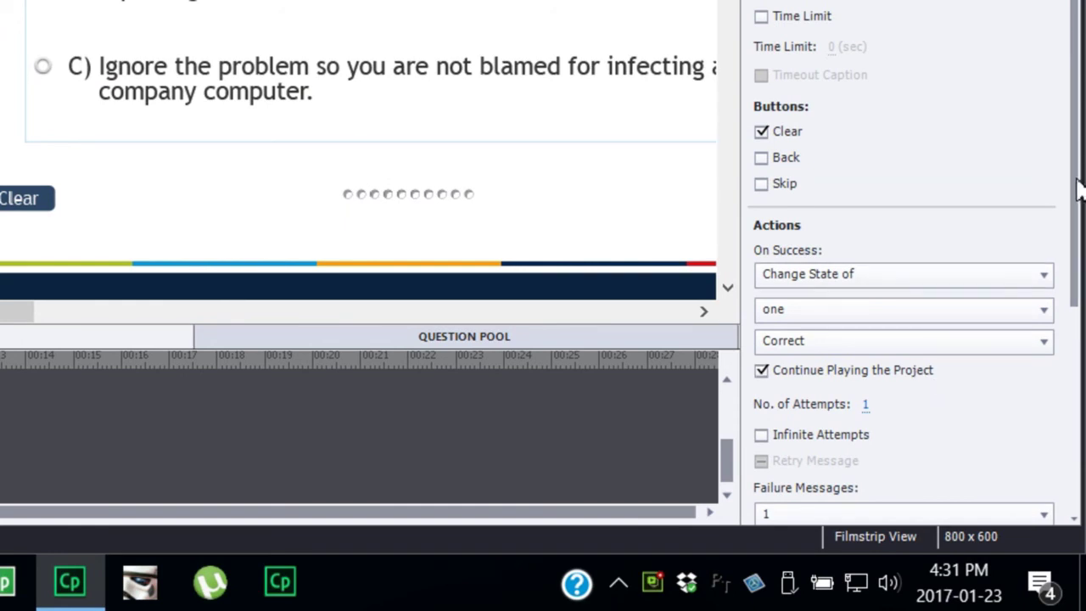
left_click_drag(1077, 188, 1077, 408)
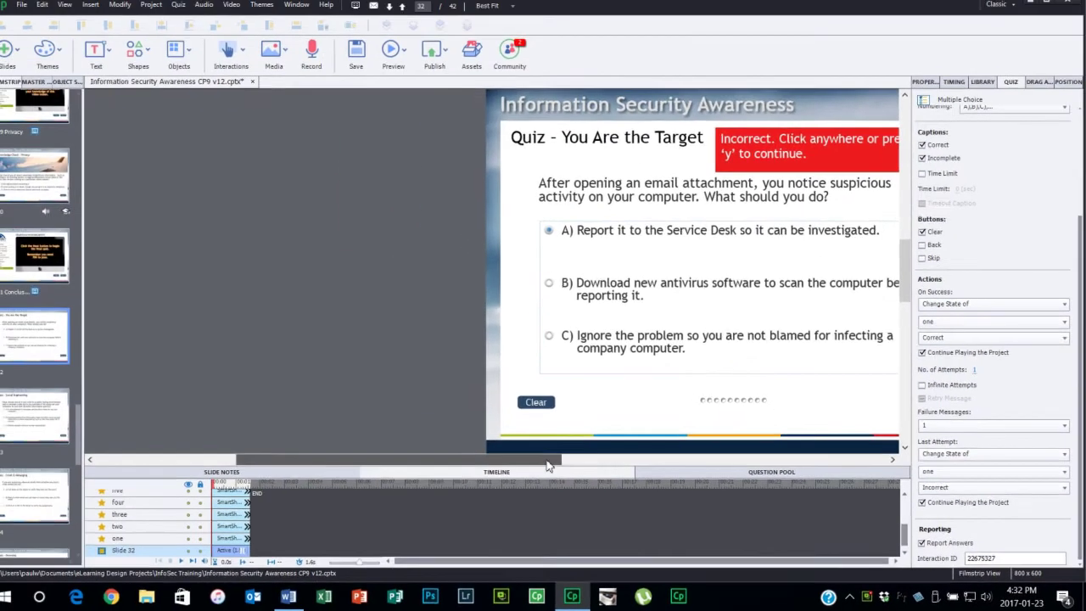
scroll(547, 465, "right", 5)
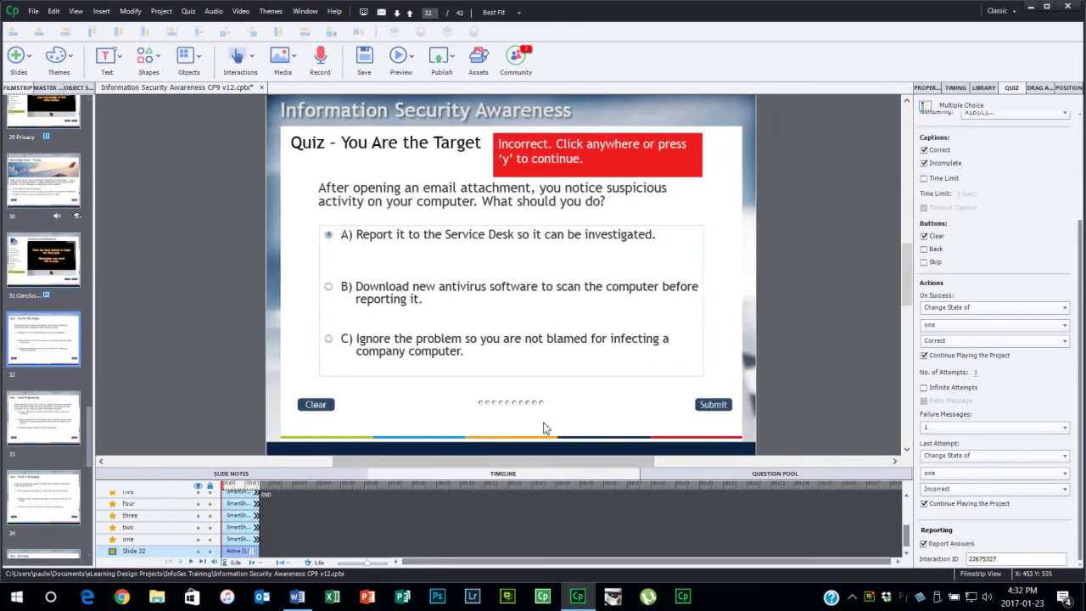
Preview the project from this slide and submit "Report it to the Service Desk so it can be investigated" for the first question.
left_click(413, 56)
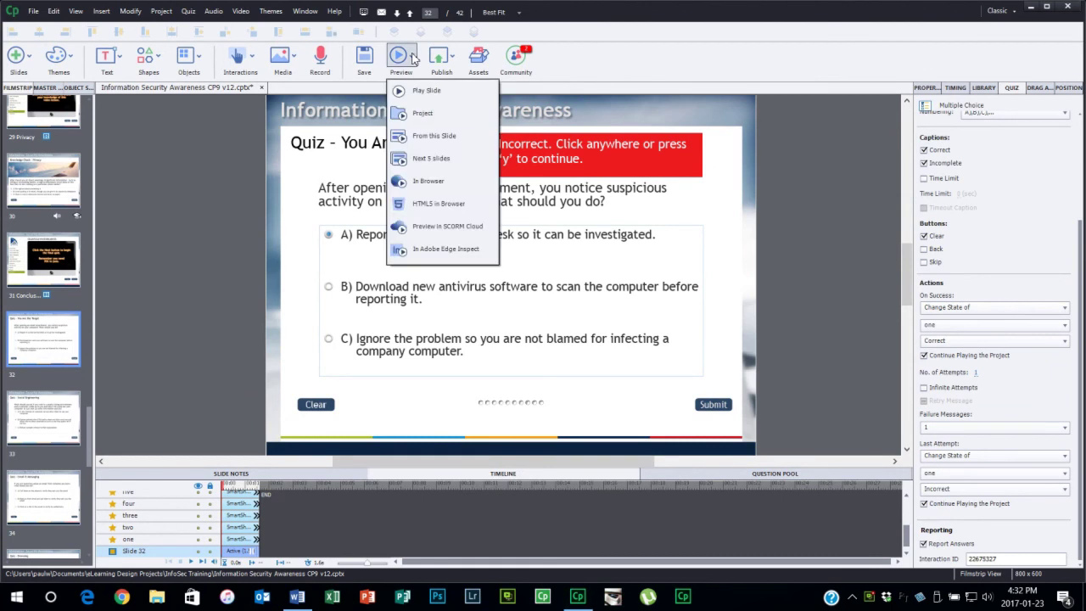
left_click(428, 136)
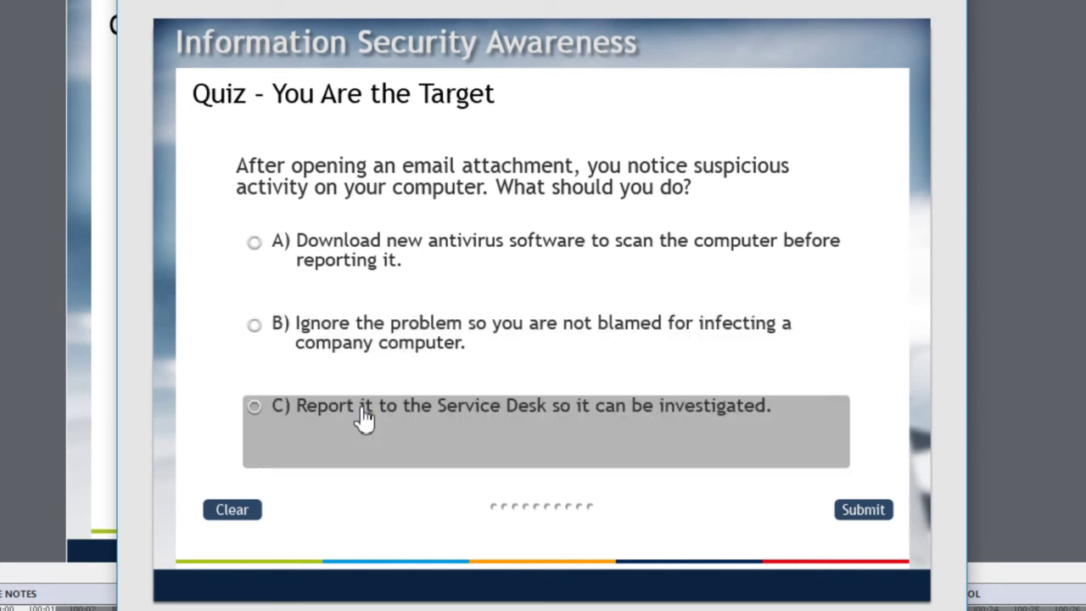
left_click(363, 416)
left_click(867, 514)
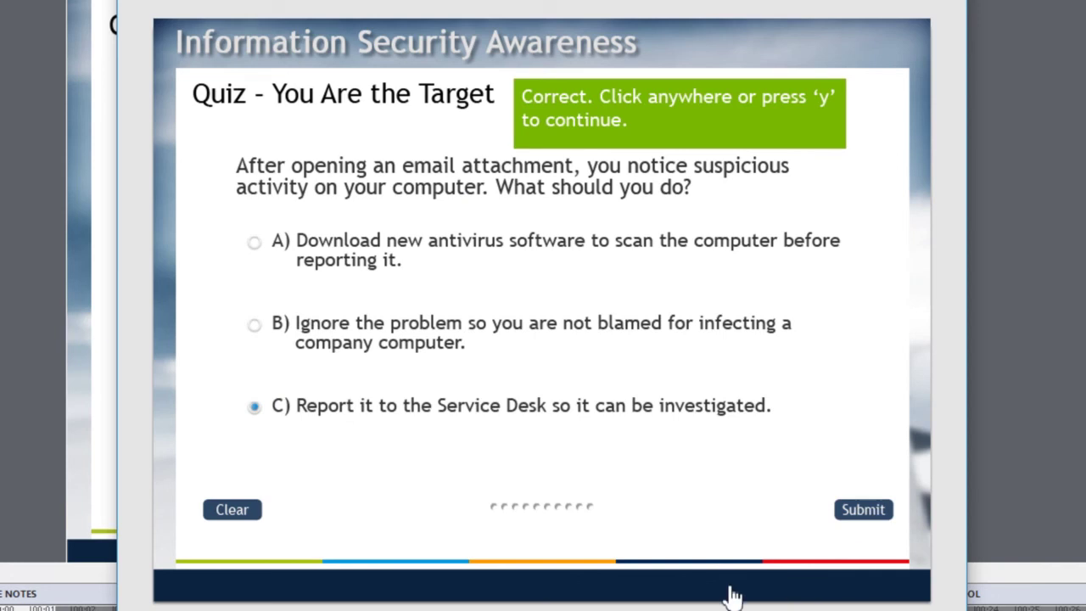
left_click(731, 390)
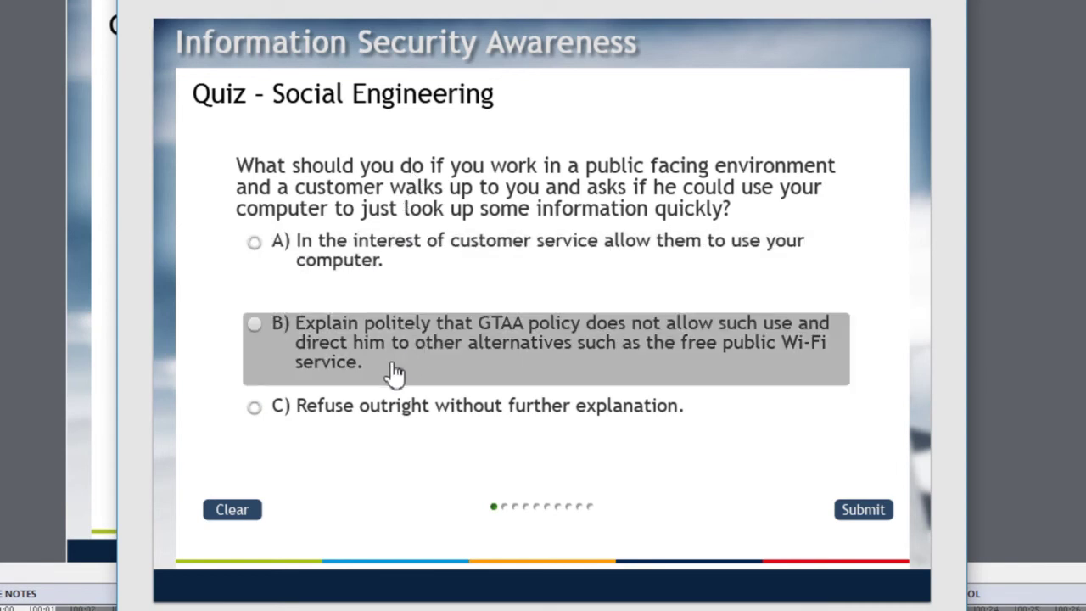
Answer the Social Engineering question with the polite policy explanation and the Email & Messaging question with calling the sender by phone.
left_click(394, 374)
left_click(869, 516)
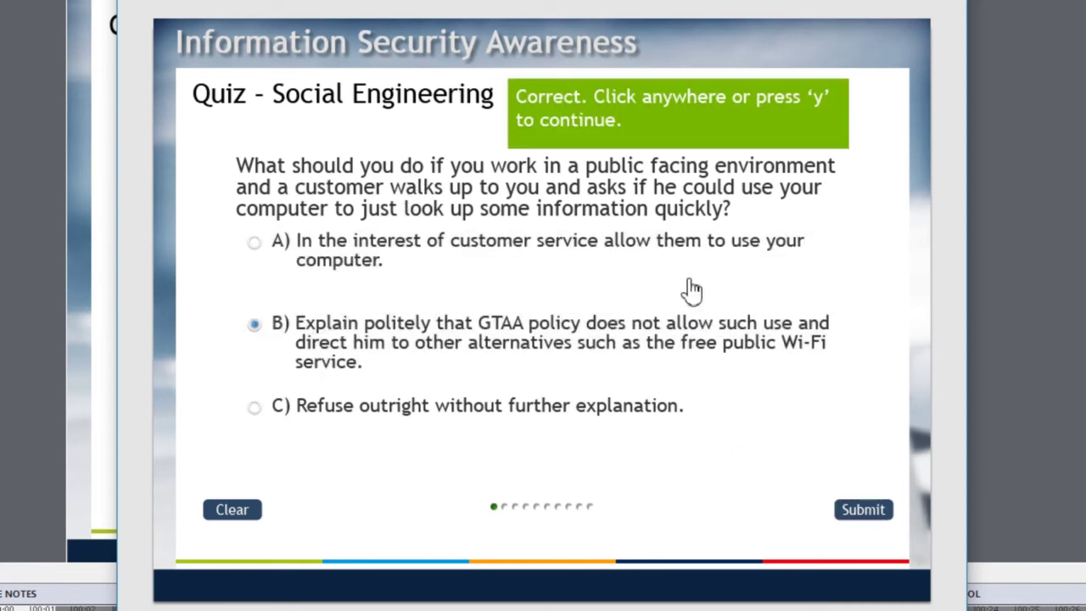
left_click(677, 271)
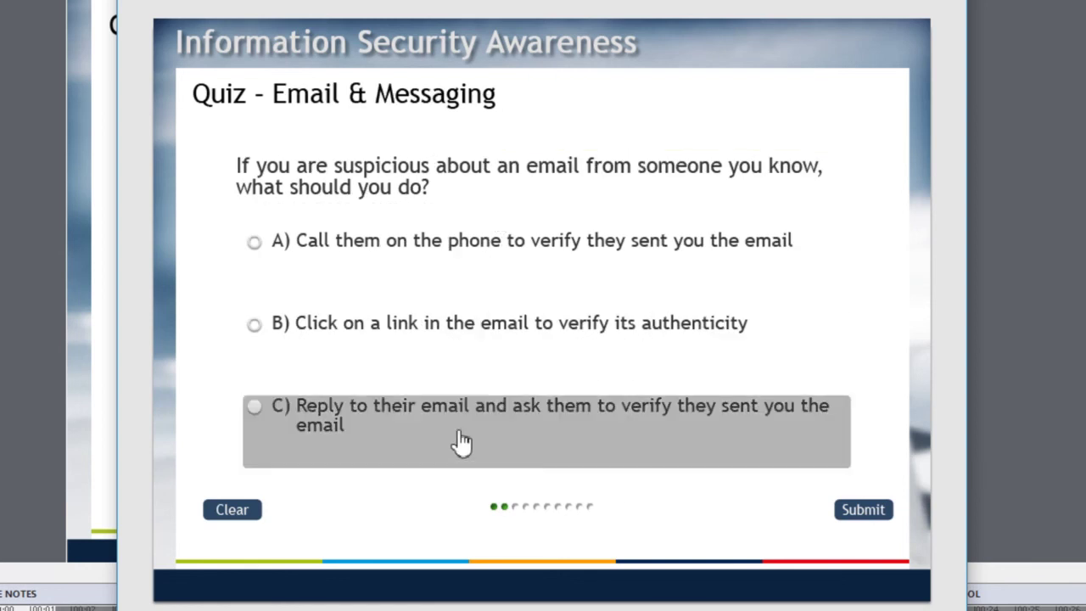
left_click(496, 252)
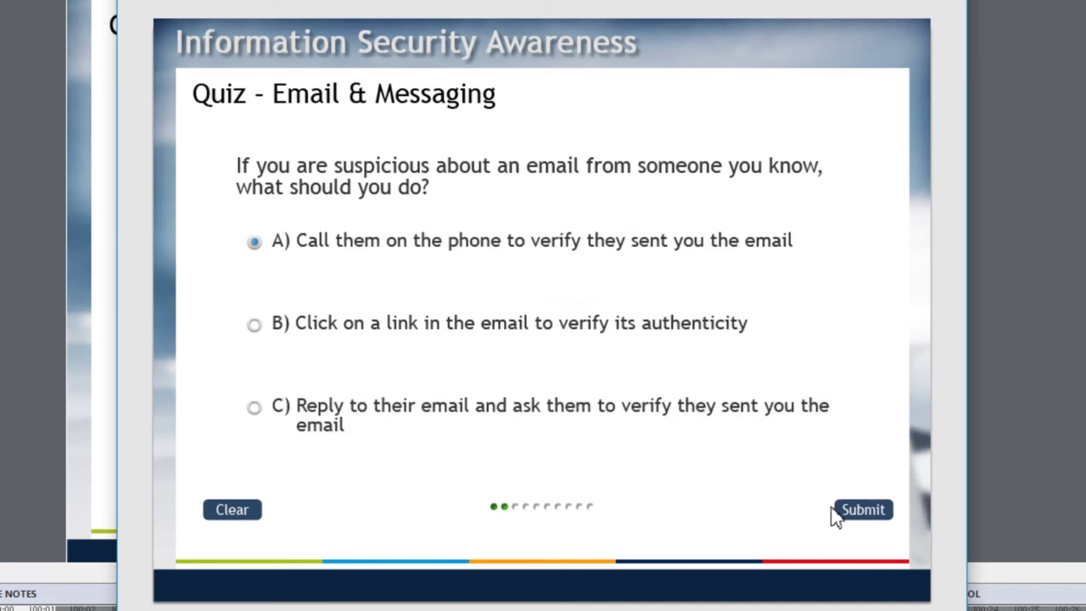
left_click(860, 509)
left_click(582, 383)
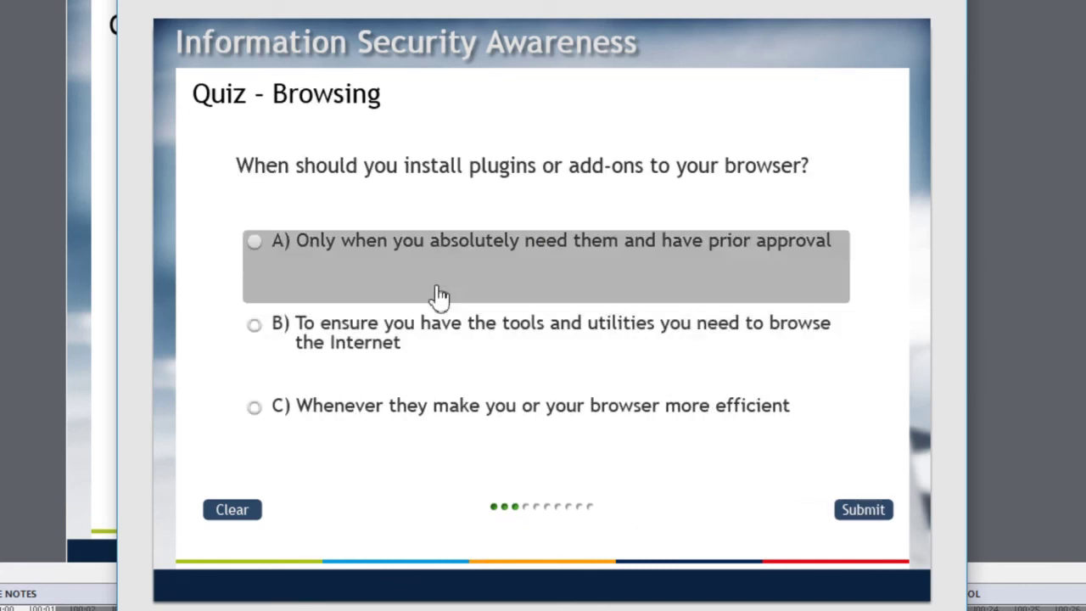
Answer the Browsing question with needed and approved plugins only, and the Social Networks question with assuming posts eventually become public.
left_click(439, 260)
left_click(857, 509)
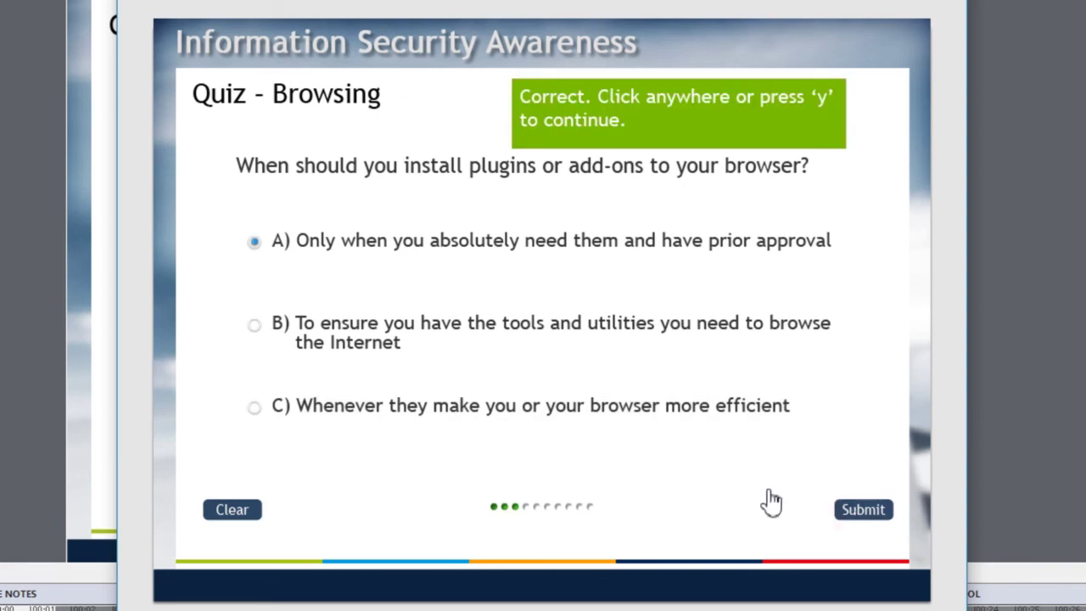
left_click(691, 386)
left_click(448, 269)
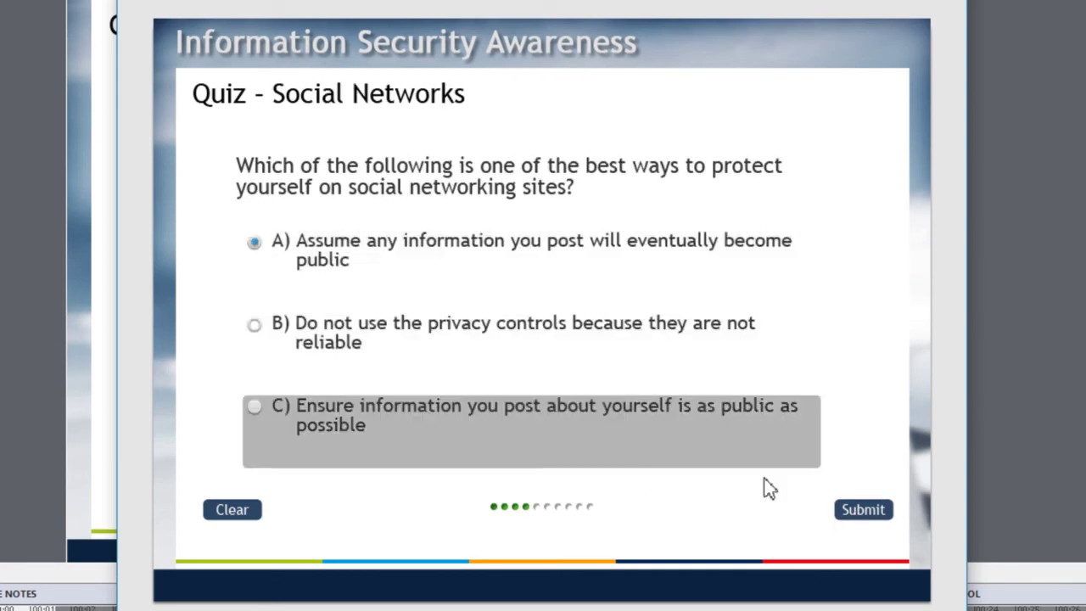
left_click(863, 510)
left_click(768, 375)
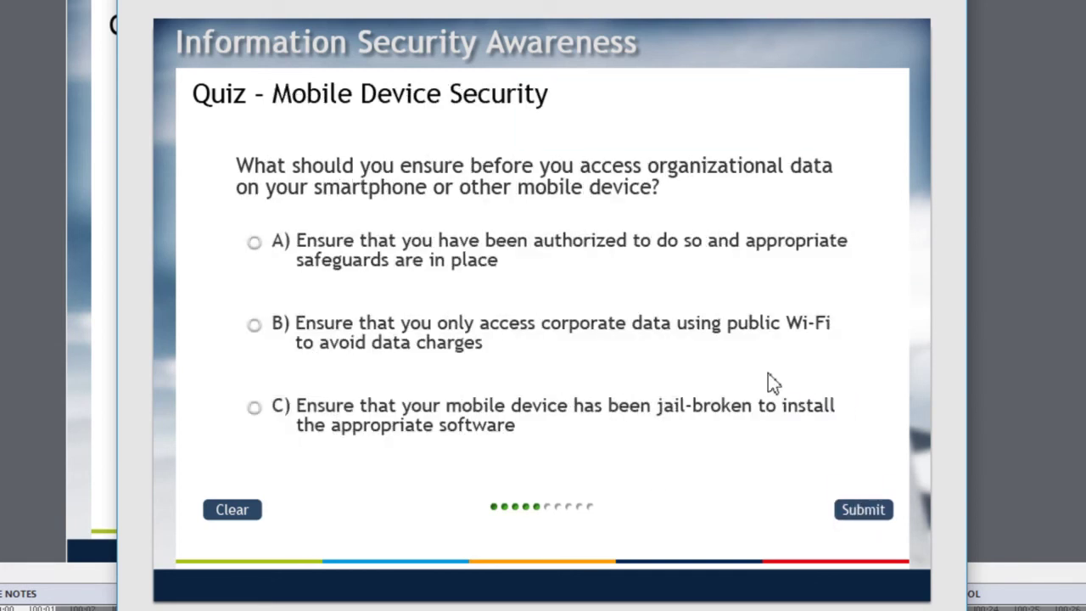
Answer the Mobile Device Security question with authorized access and safeguards, and the Passwords question with never sharing your password.
left_click(582, 253)
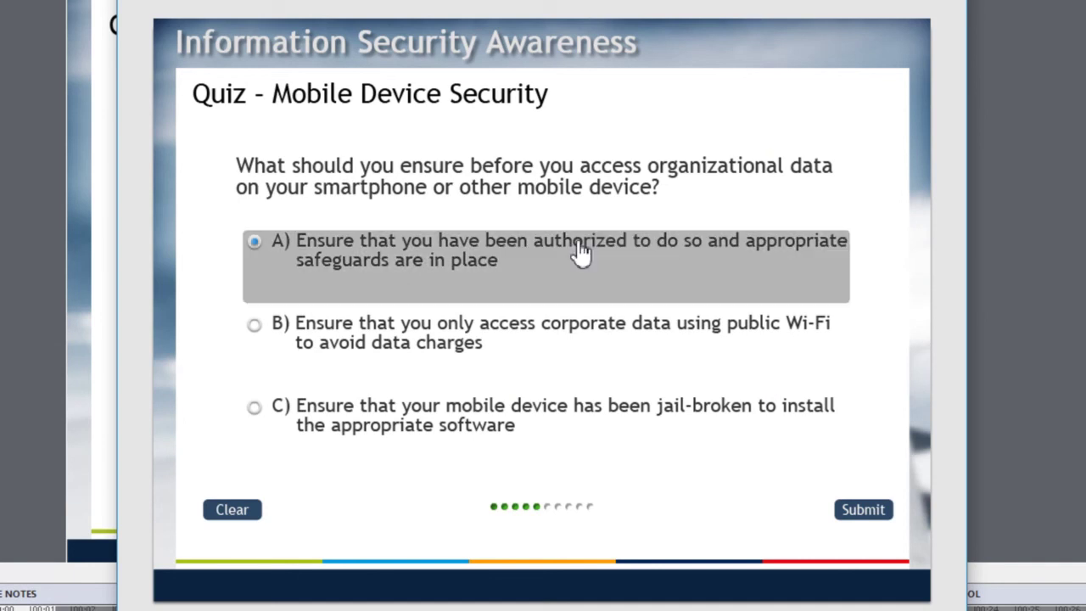
left_click(863, 510)
left_click(693, 381)
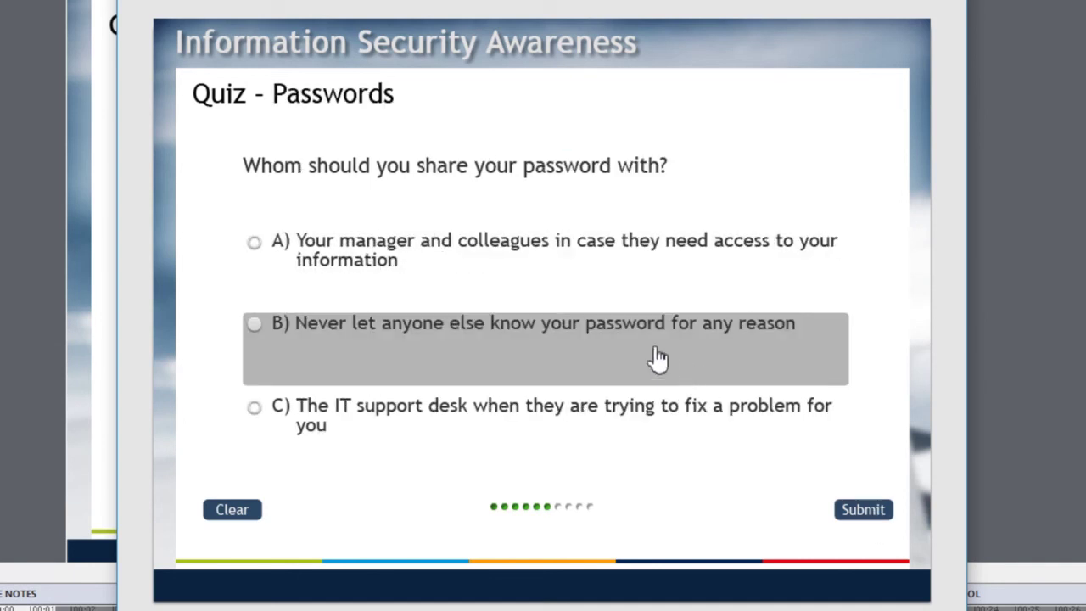
left_click(644, 329)
left_click(887, 511)
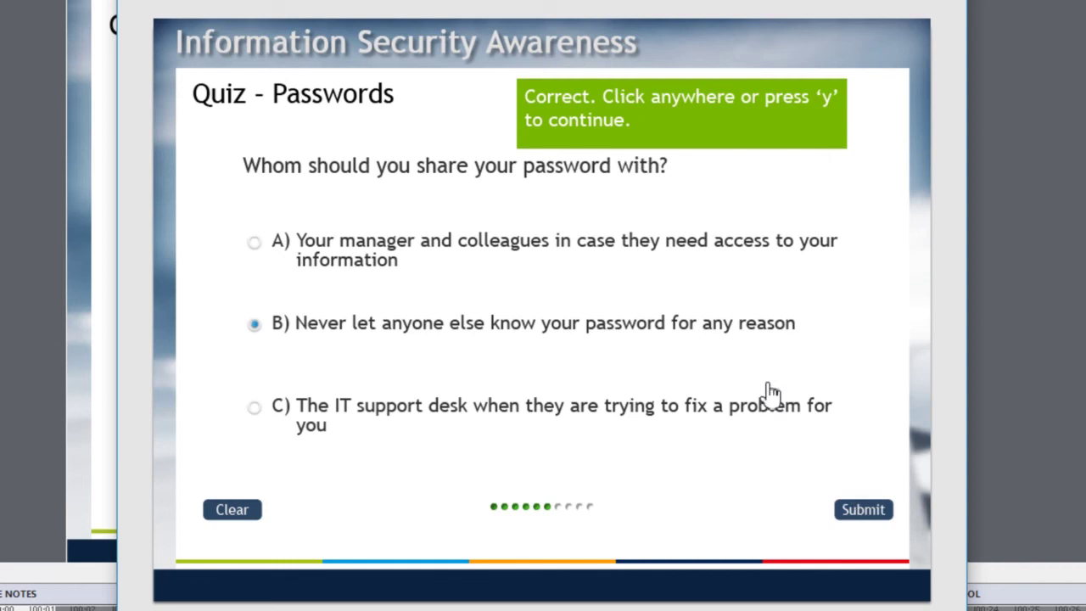
left_click(767, 392)
Submit the wrong answers "Dropbox or Google Drive" for Data Security and "Attempt to fix the problem yourself as quickly as possible" for Hacked.
left_click(461, 416)
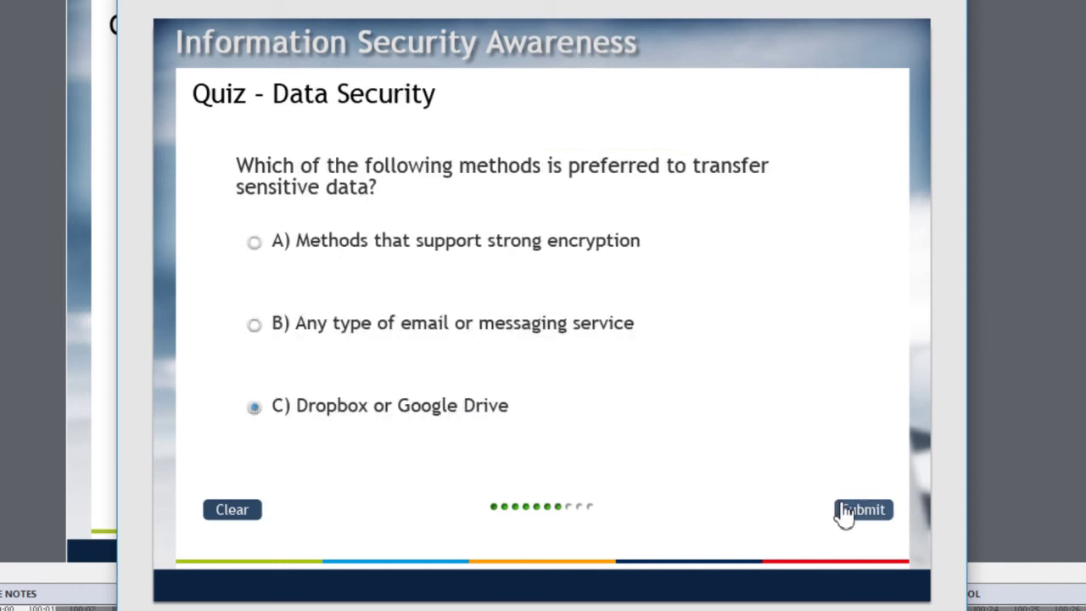
left_click(865, 513)
left_click(734, 362)
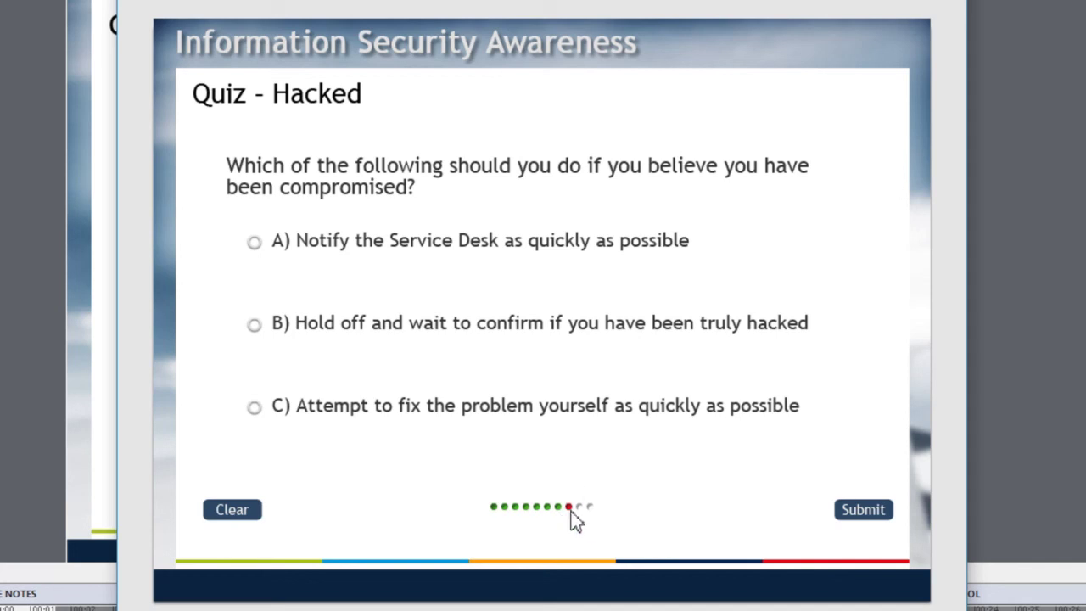
left_click(529, 412)
left_click(866, 514)
left_click(659, 383)
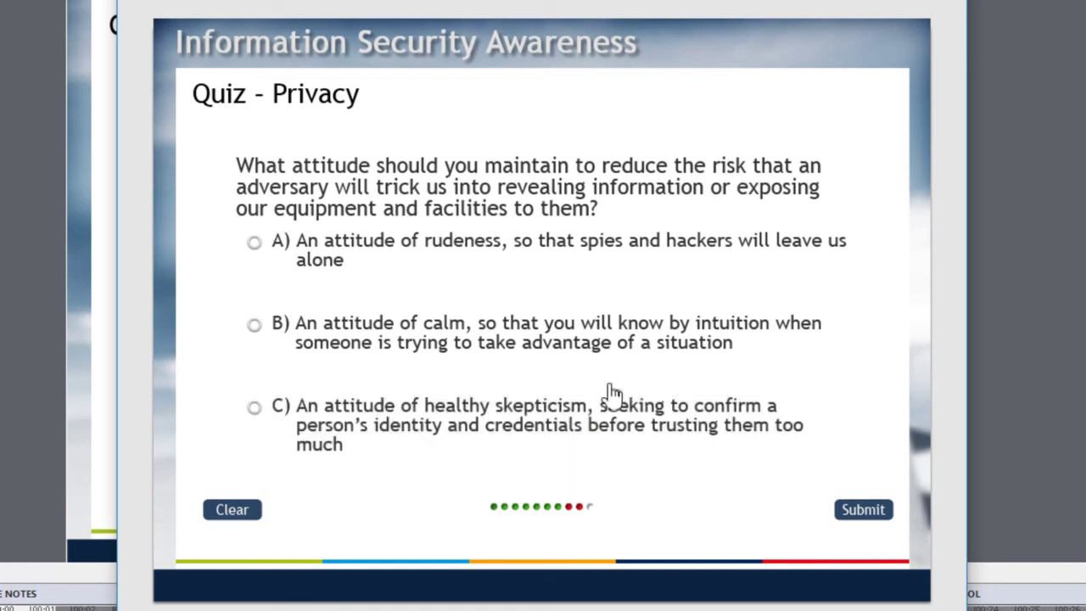
Answer the Privacy question with the attitude of healthy skepticism and continue to the quiz results.
left_click(494, 439)
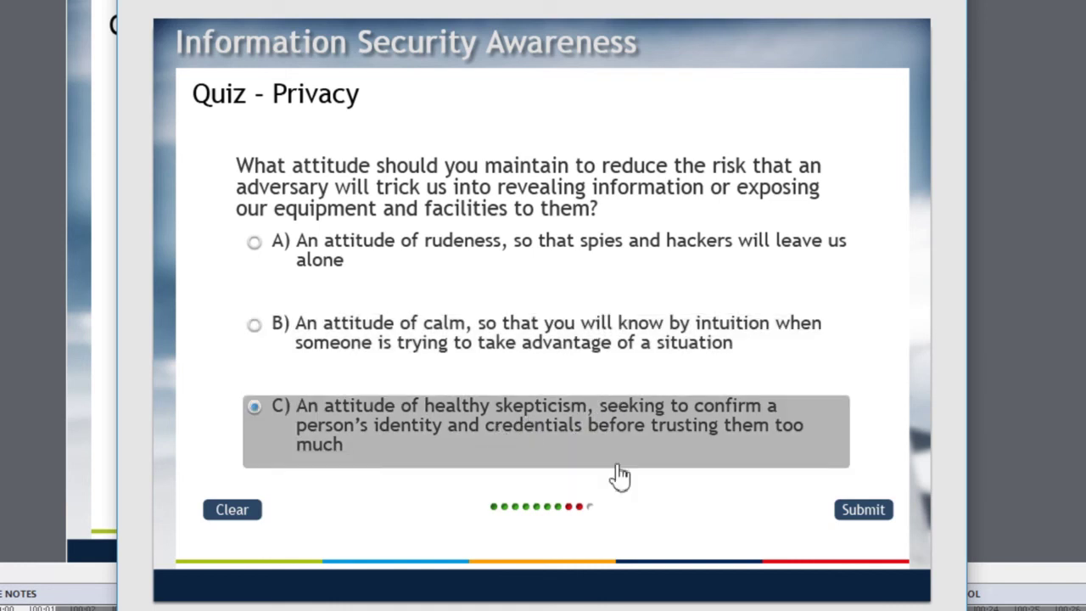
left_click(855, 511)
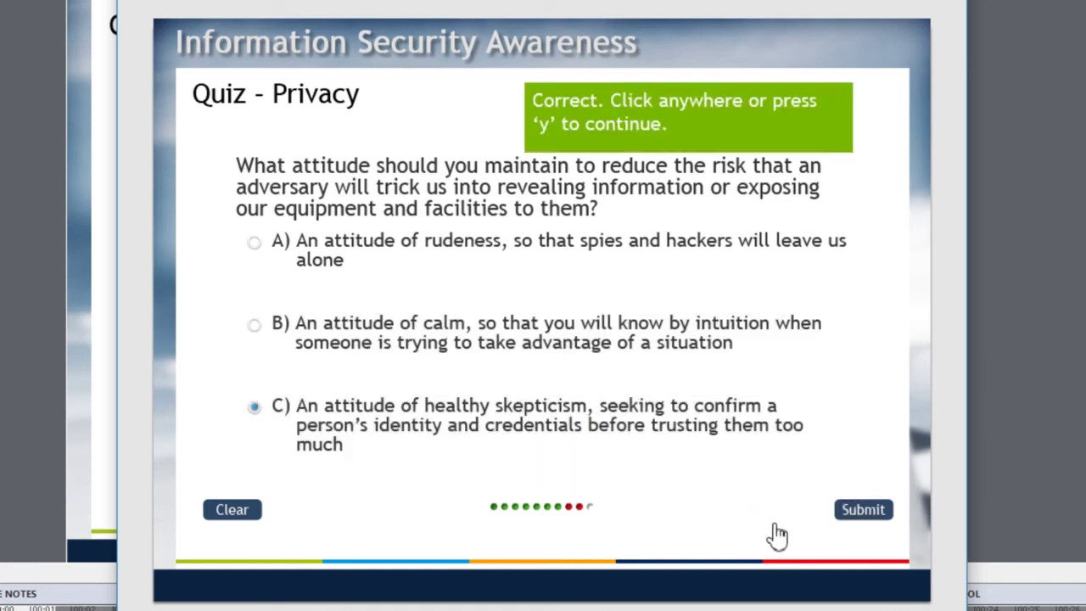
left_click(692, 348)
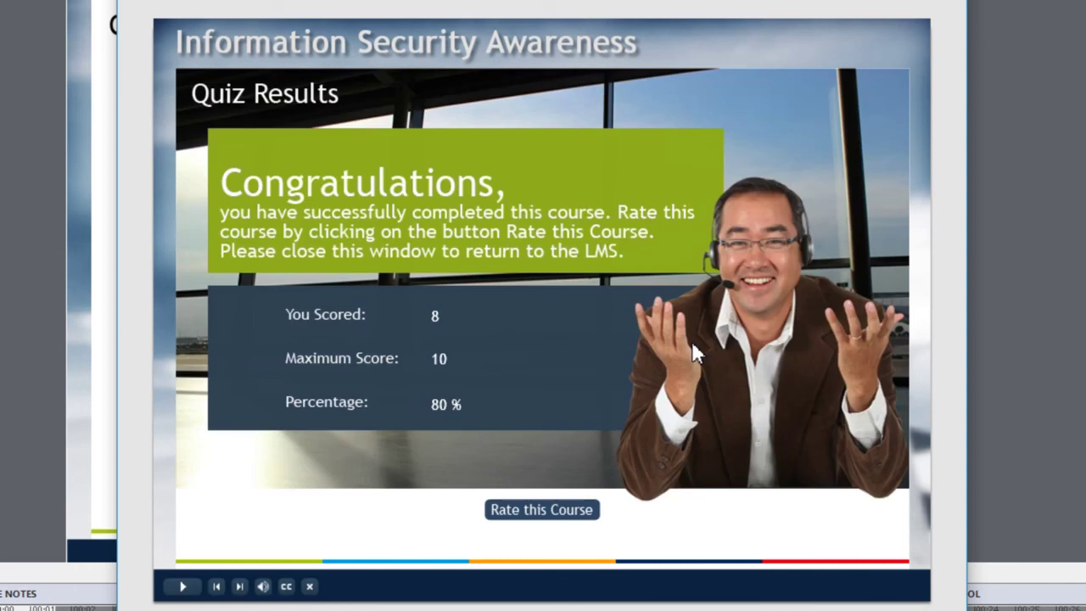